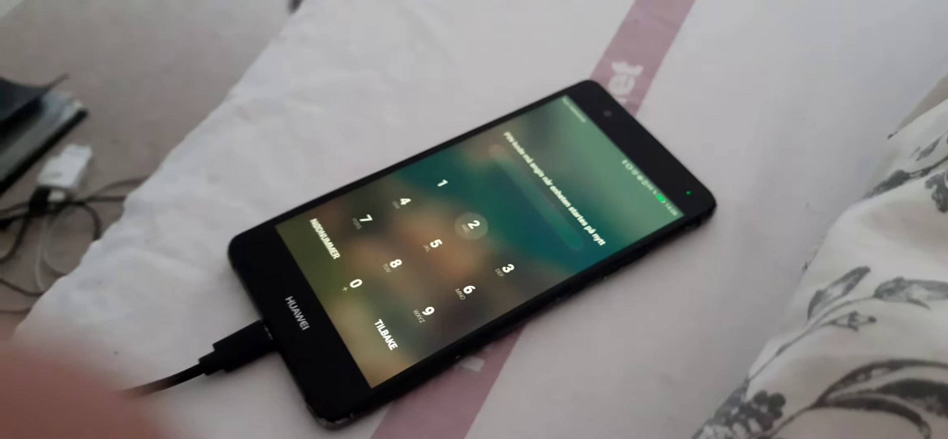
{"action": "type", "text": "8"}
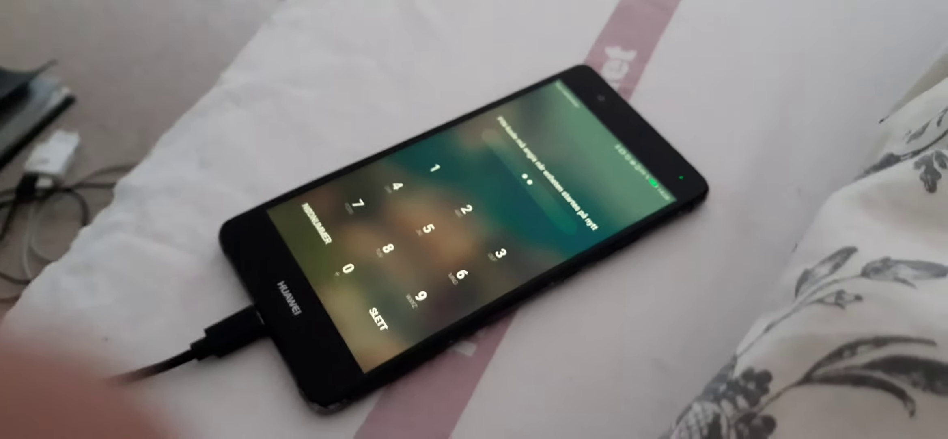
{"action": "type", "text": "0"}
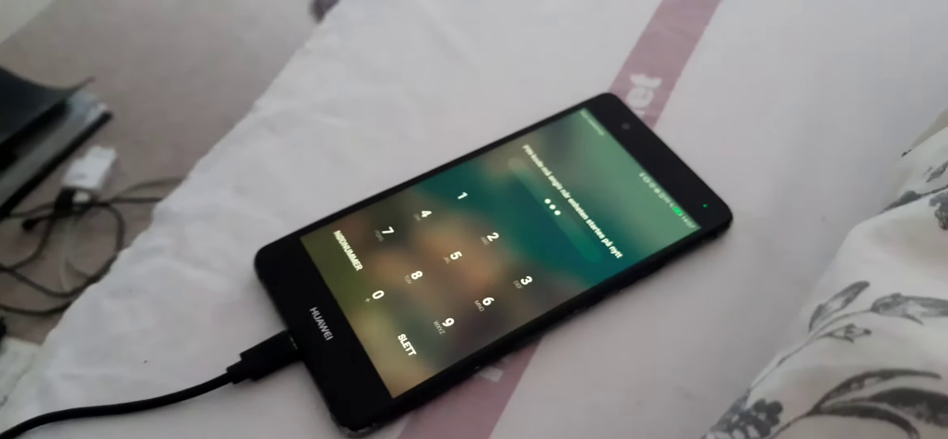
{"action": "type", "text": "0"}
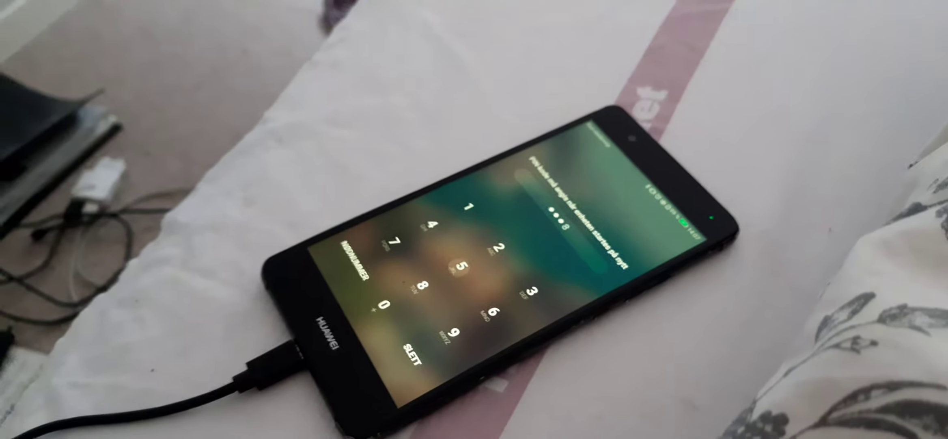
{"action": "key", "text": "Return"}
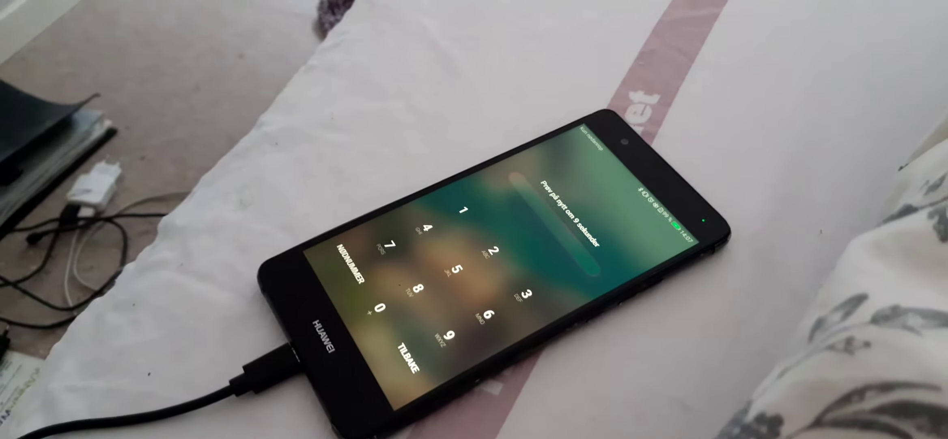